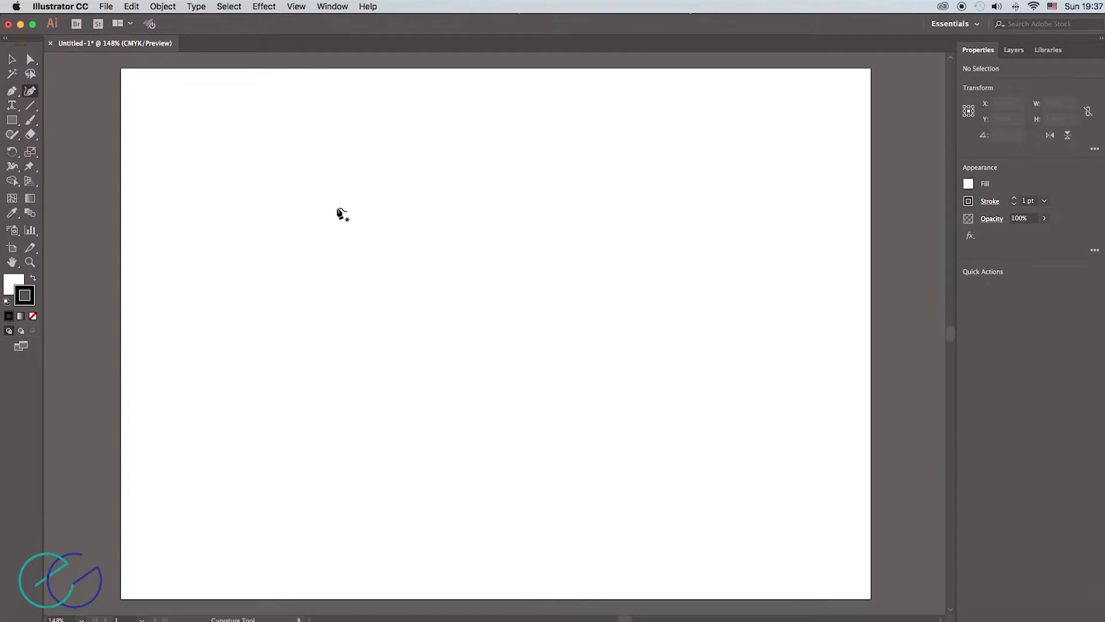
# - Draw a closed egg-shaped path about 219 mm wide and 149 mm high with the Curvature tool
pyautogui.click(439, 184)
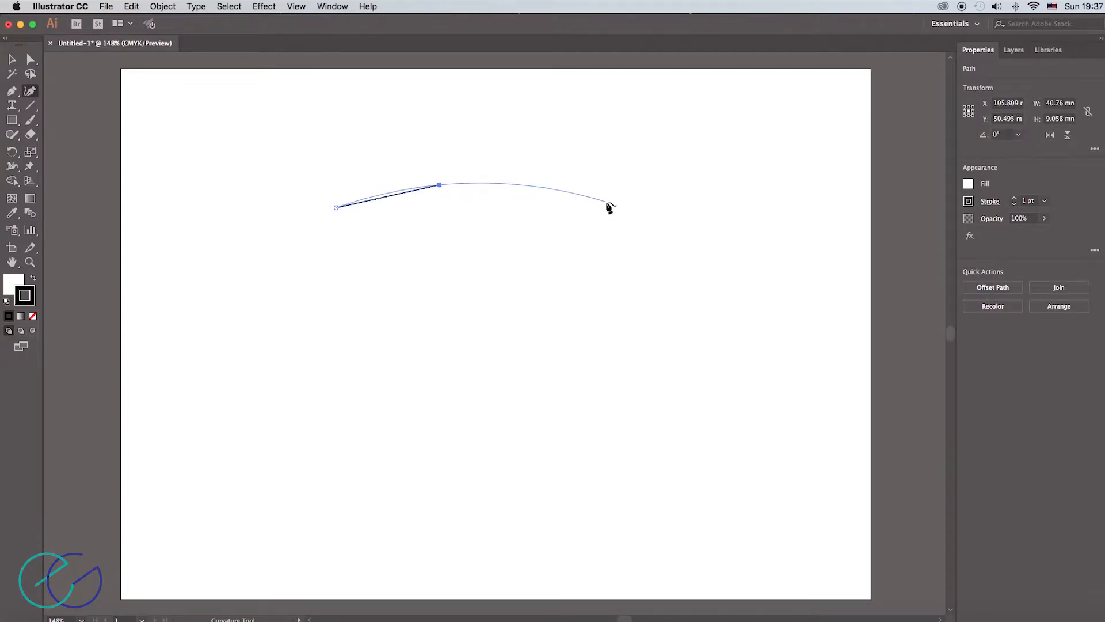
pyautogui.click(621, 206)
pyautogui.click(731, 324)
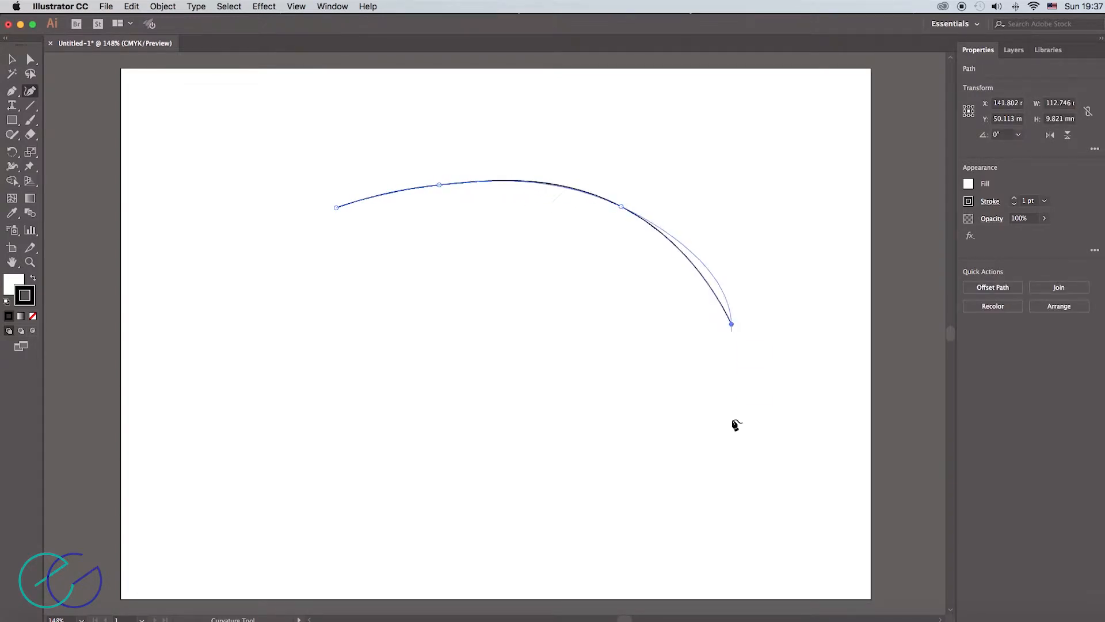
pyautogui.click(703, 499)
pyautogui.click(421, 541)
pyautogui.click(188, 404)
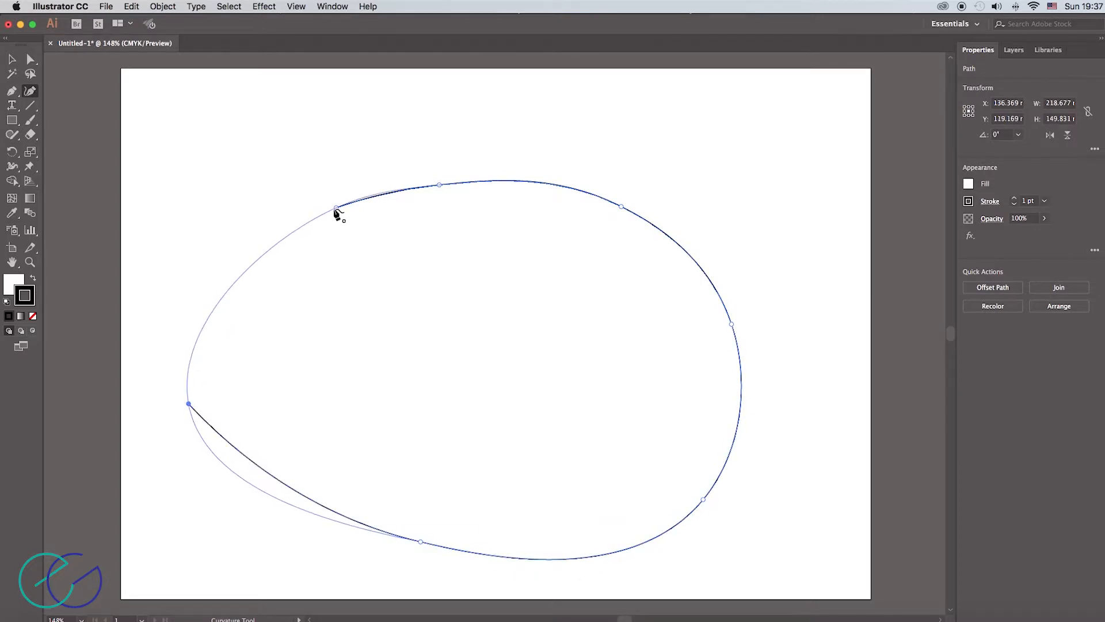
pyautogui.click(337, 208)
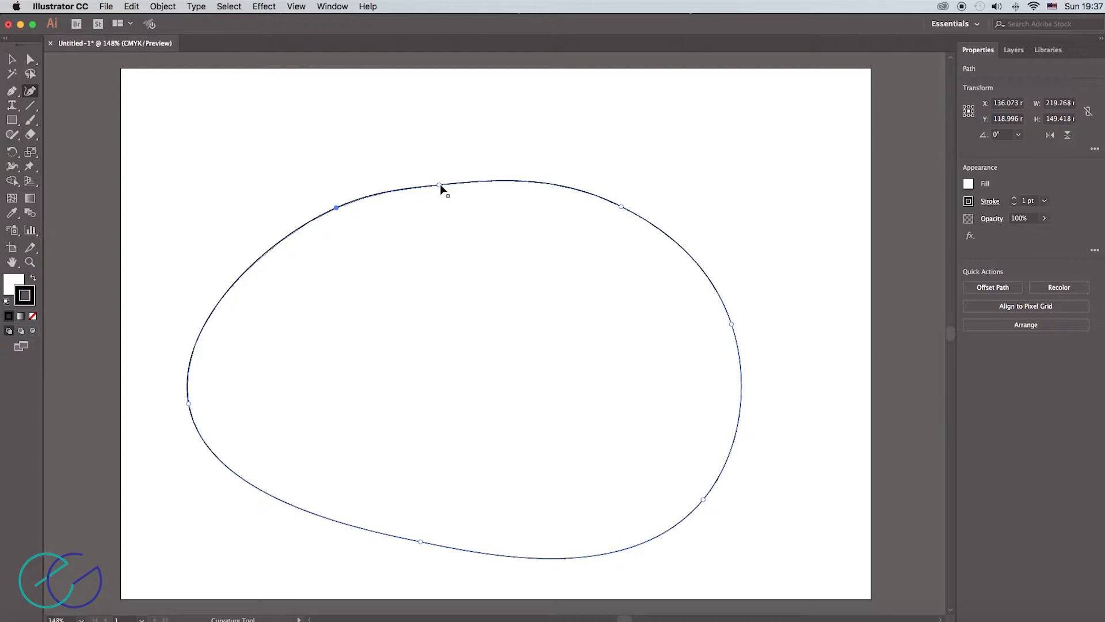
# - Nudge the path's upper and lower anchors outward, and add three curve points on its top, left and bottom segments
pyautogui.moveTo(441, 186); pyautogui.dragTo(440, 179)
pyautogui.moveTo(420, 542); pyautogui.dragTo(417, 553)
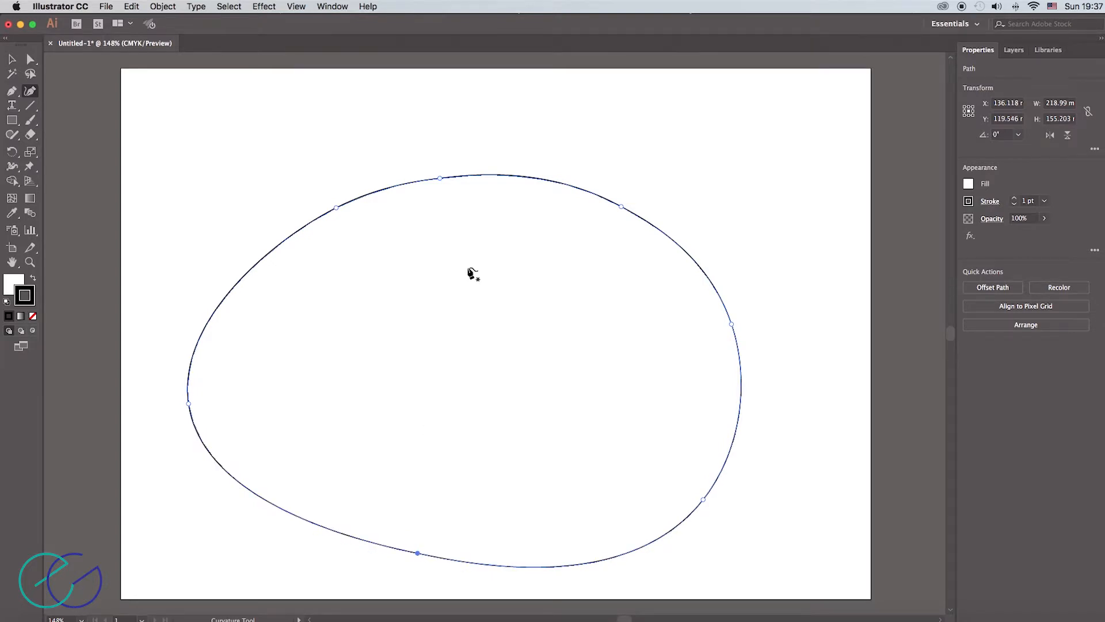
pyautogui.click(538, 178)
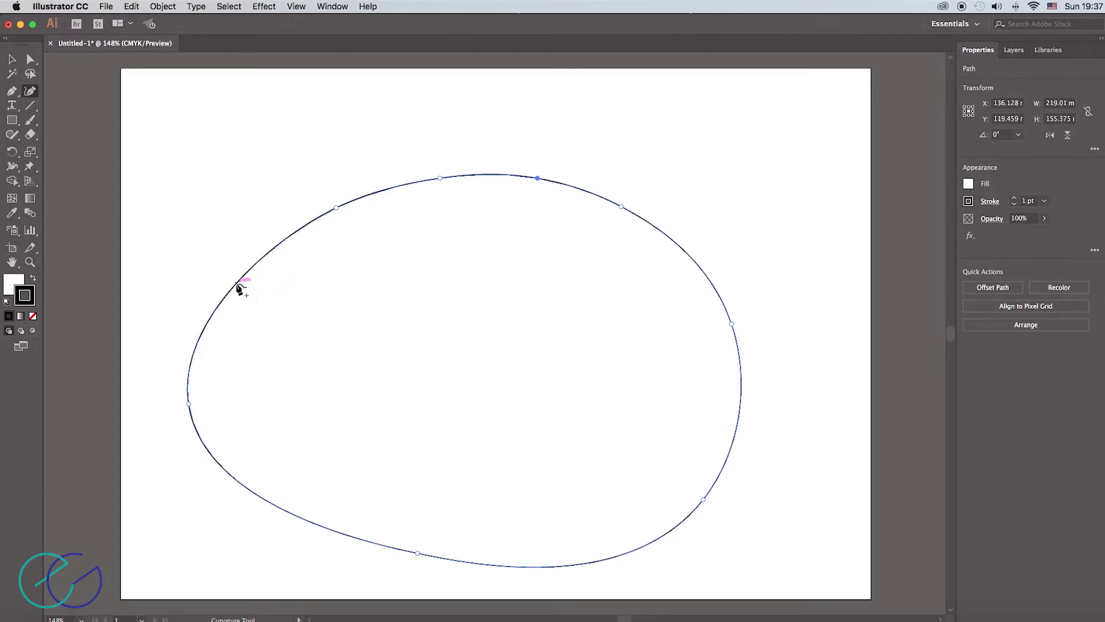
pyautogui.click(237, 283)
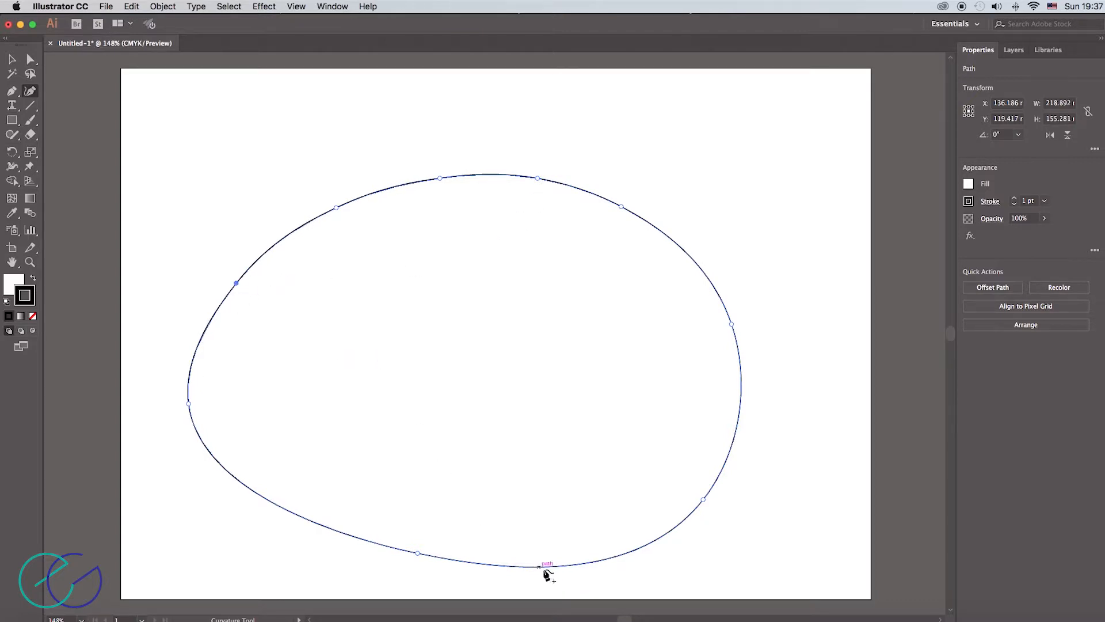
pyautogui.click(579, 564)
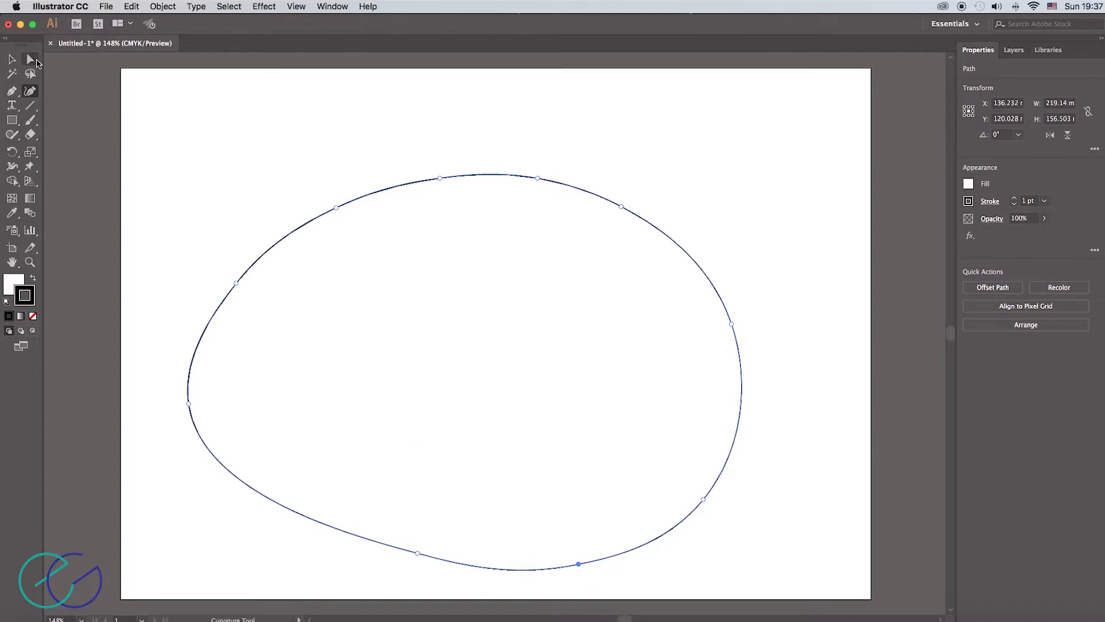
# - Move the path's leftmost anchor outward to about X 23.7 mm, Y 132.3 mm with Direct Selection
pyautogui.click(31, 61)
pyautogui.click(337, 210)
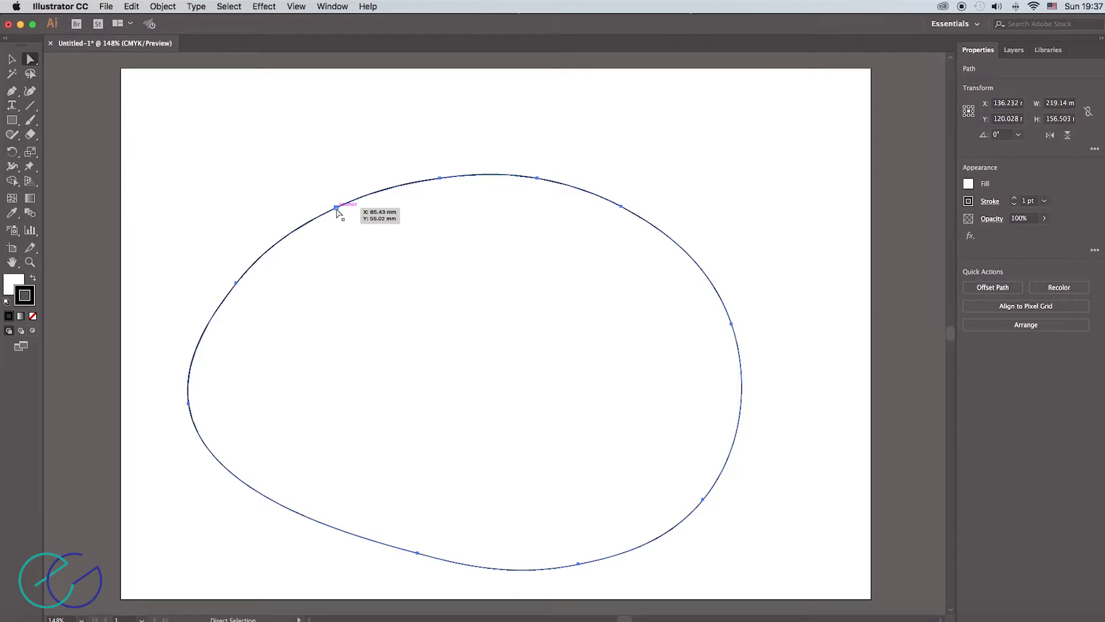
pyautogui.click(337, 209)
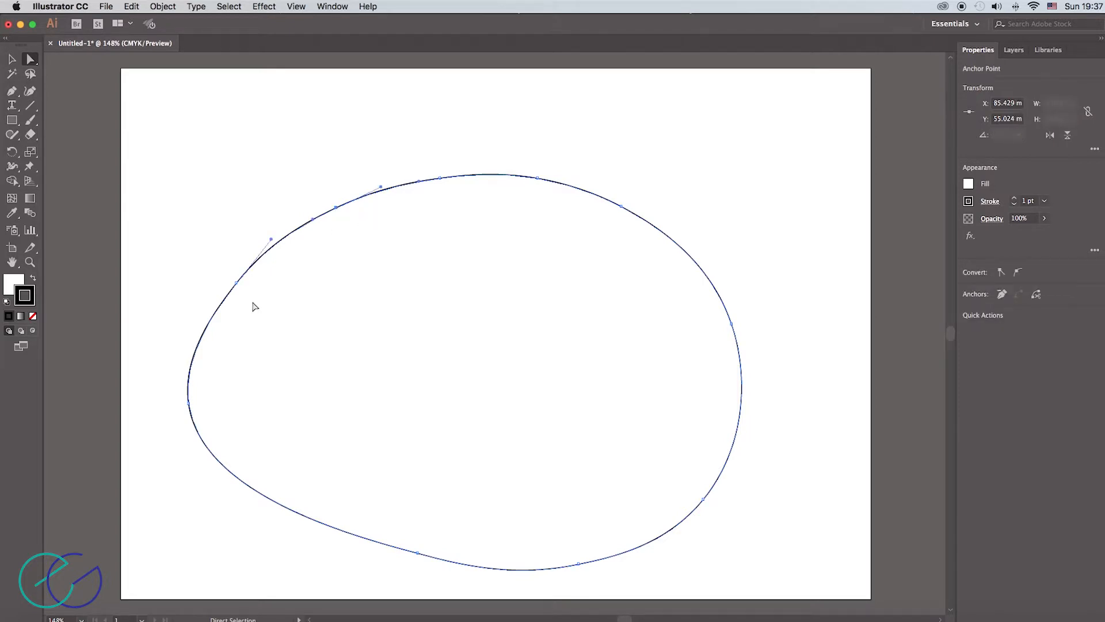
pyautogui.click(190, 403)
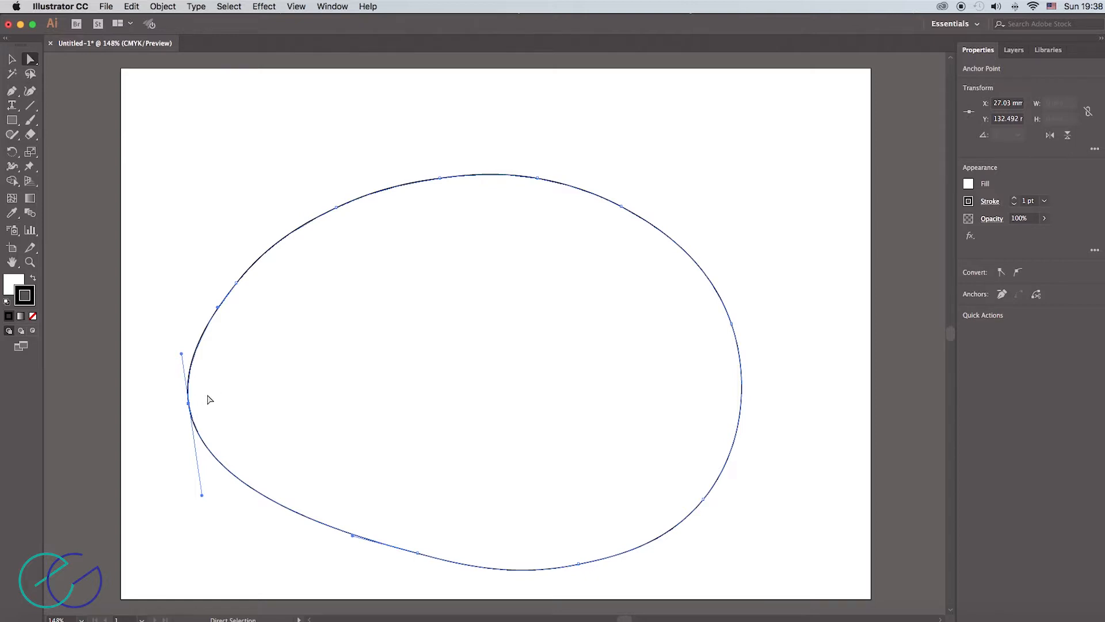
pyautogui.click(189, 403)
pyautogui.moveTo(189, 403)
pyautogui.mouseDown()
pyautogui.moveTo(201, 407)
pyautogui.moveTo(180, 403)
pyautogui.mouseUp()
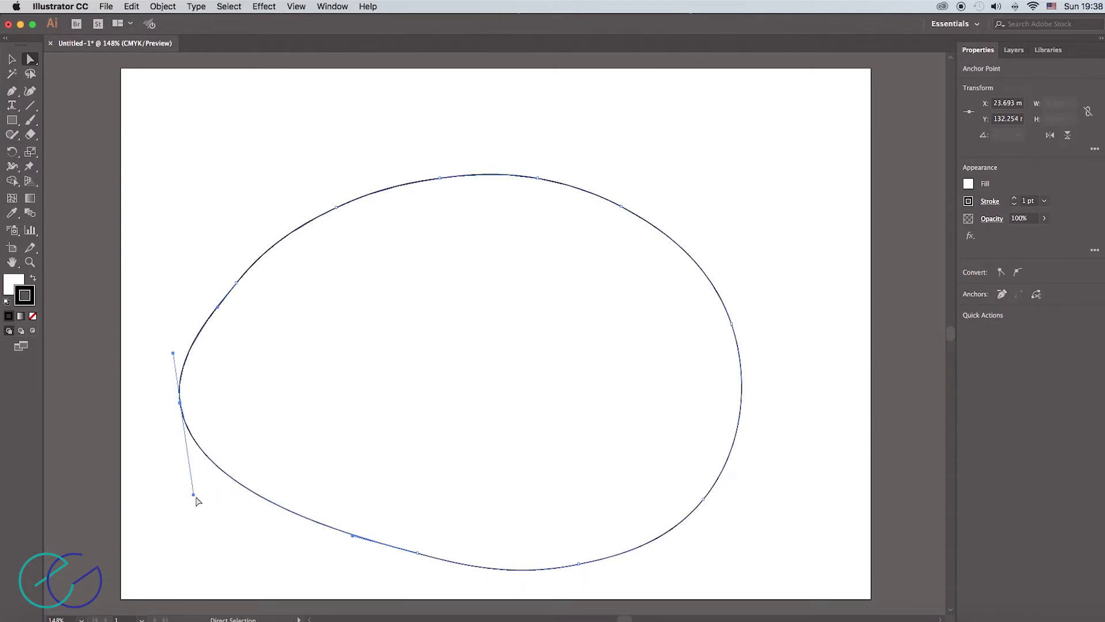
# - Angle the leftmost anchor's two direction handles independently into a corner, and round that corner generously with its corner widget
pyautogui.moveTo(193, 494); pyautogui.dragTo(259, 530)
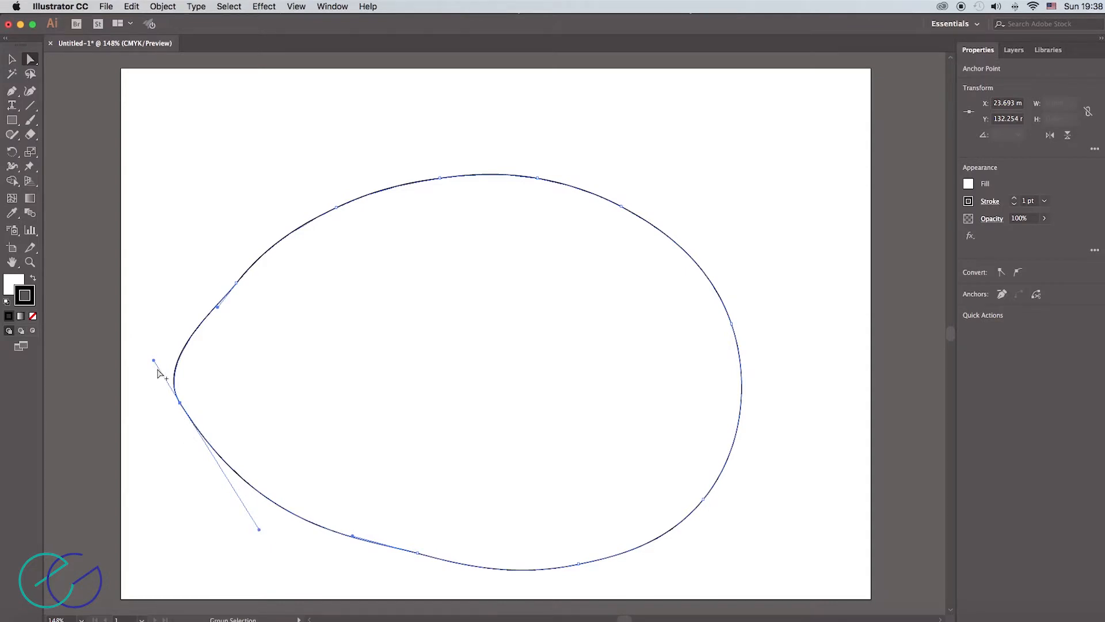
pyautogui.moveTo(154, 360); pyautogui.dragTo(173, 334)
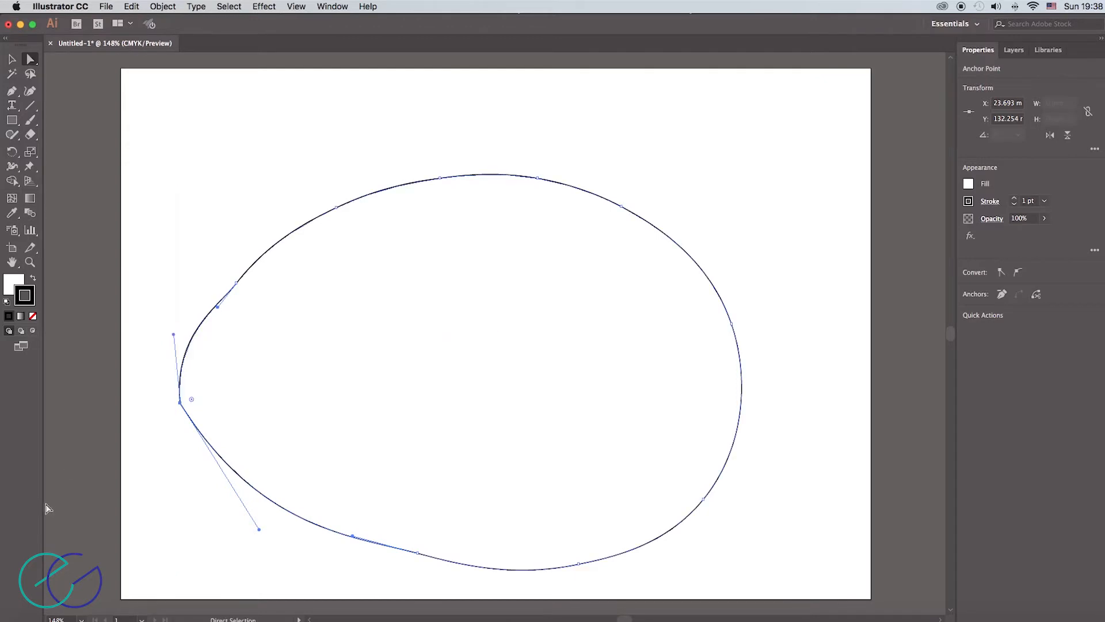
pyautogui.moveTo(260, 530); pyautogui.dragTo(249, 524)
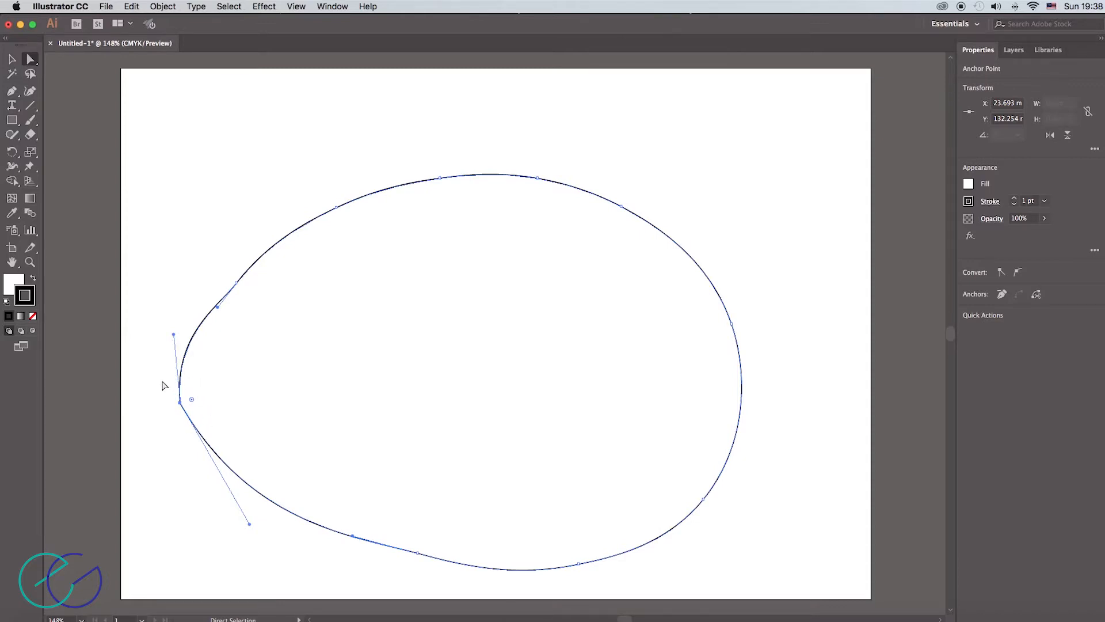
pyautogui.moveTo(192, 399); pyautogui.dragTo(334, 386)
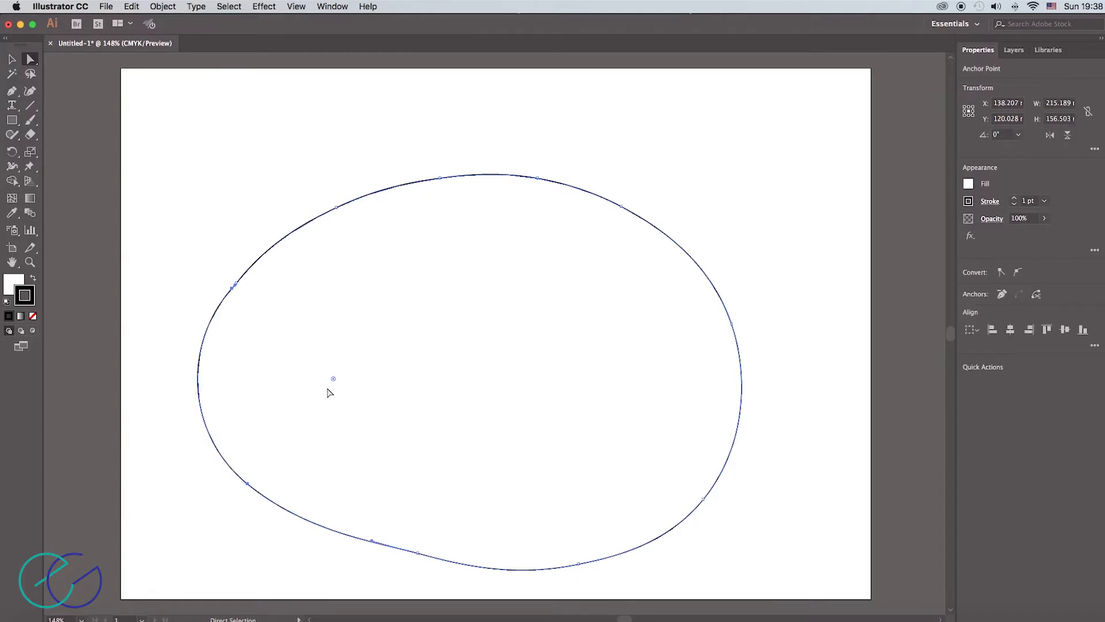
# - Convert the path's upper-left anchor at about X 85.4 mm, Y 55 mm to a corner point
pyautogui.click(337, 212)
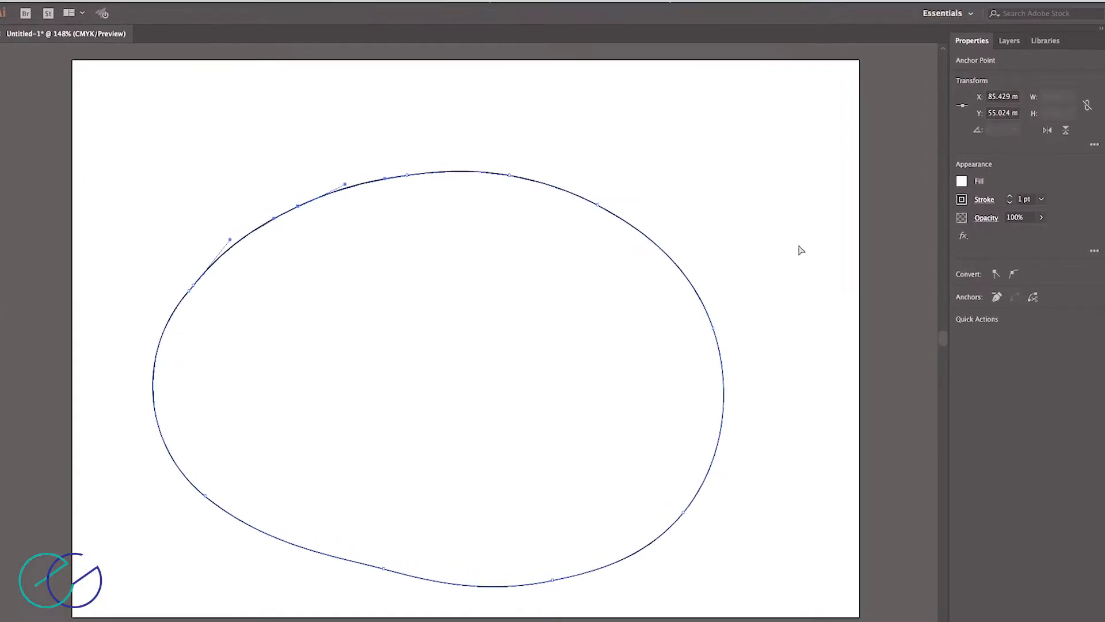
pyautogui.click(965, 285)
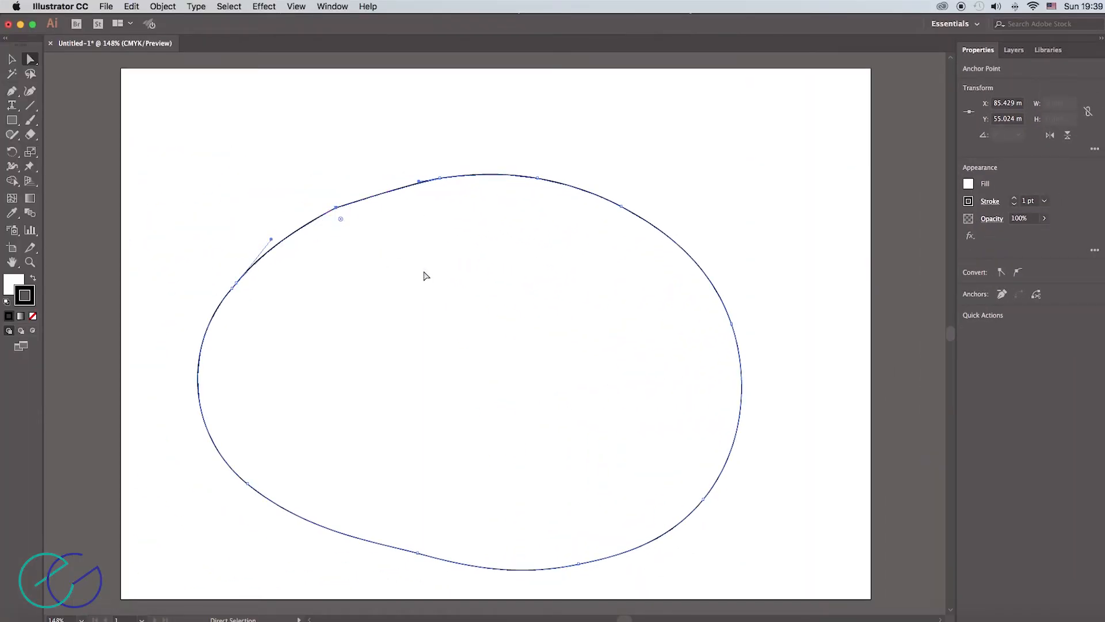
pyautogui.click(341, 7)
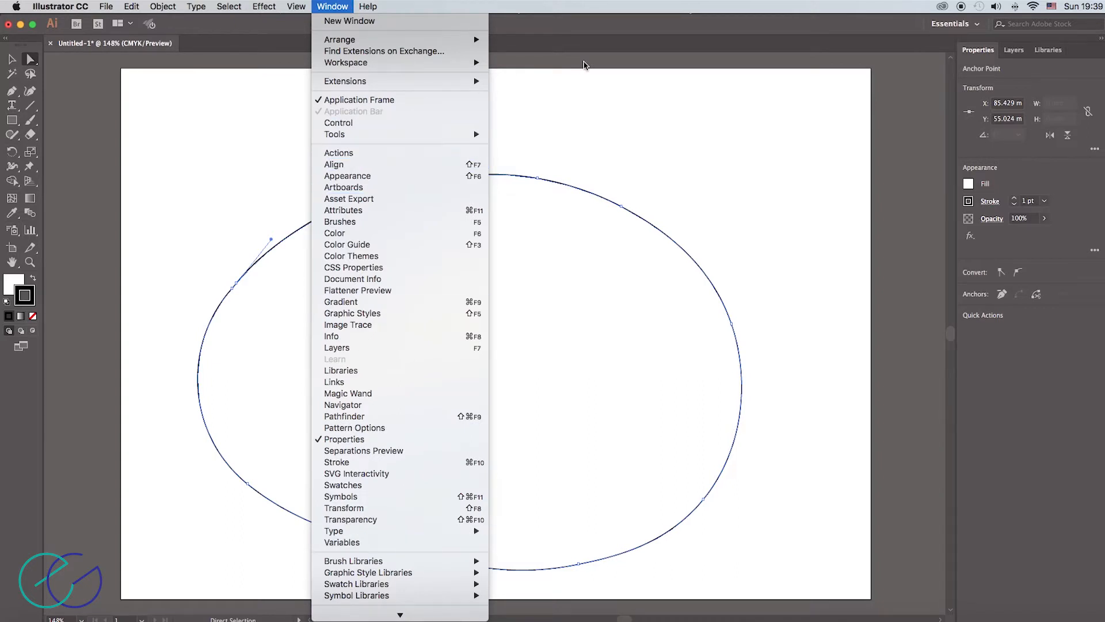
pyautogui.click(597, 88)
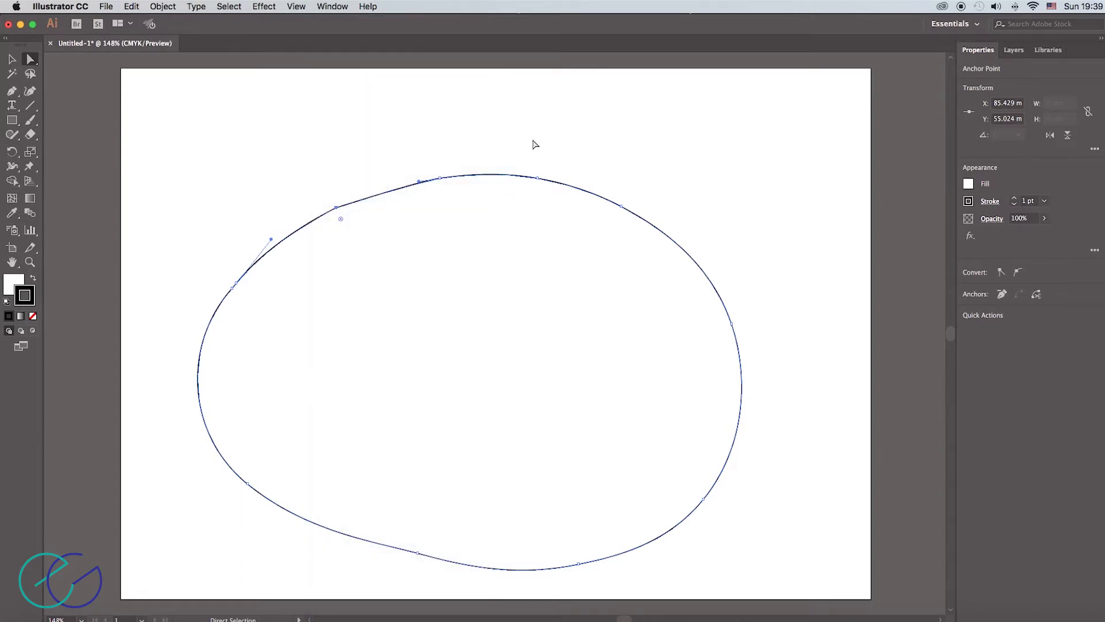
# - Select the four anchors along the path's upper-right and right side together and convert them to corner points
pyautogui.moveTo(509, 157); pyautogui.dragTo(787, 403)
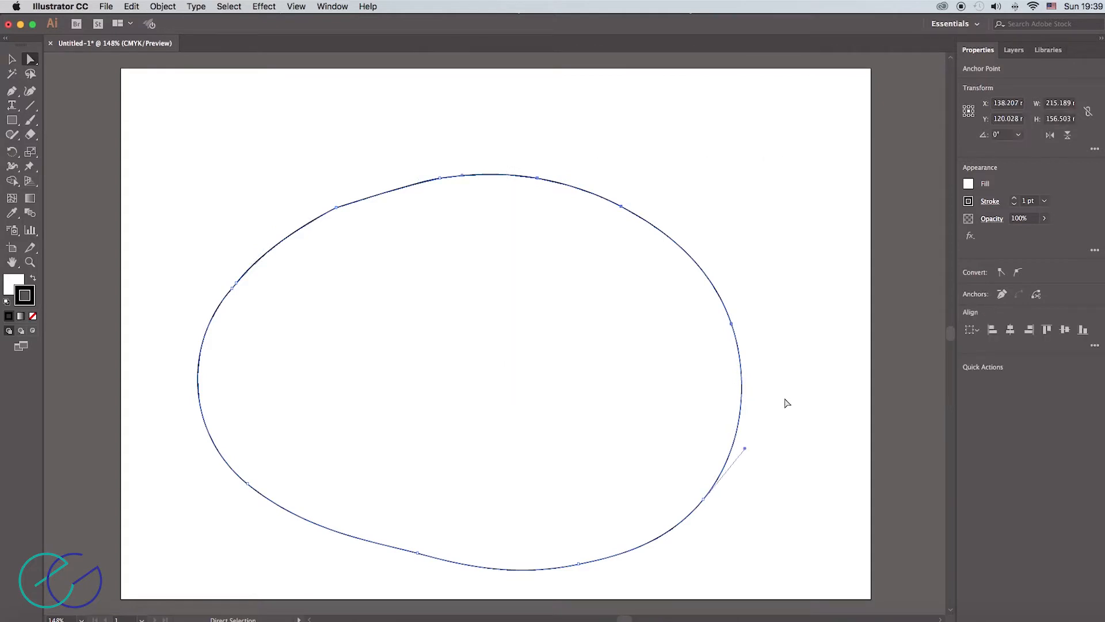
pyautogui.click(705, 499)
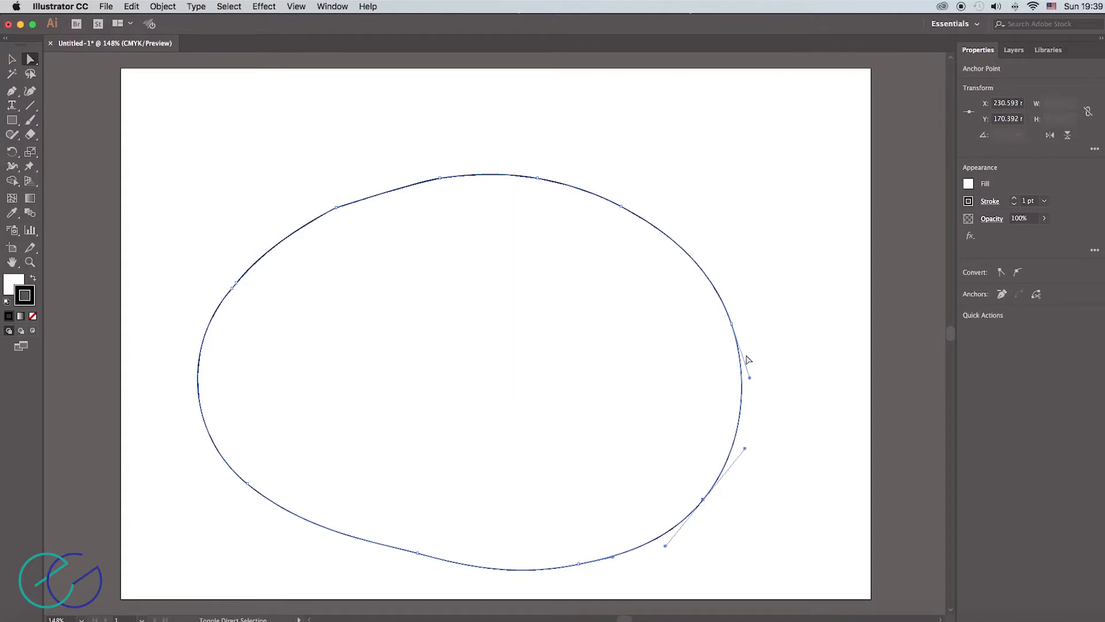
pyautogui.keyDown('shift'); pyautogui.click(732, 324); pyautogui.keyUp('shift')
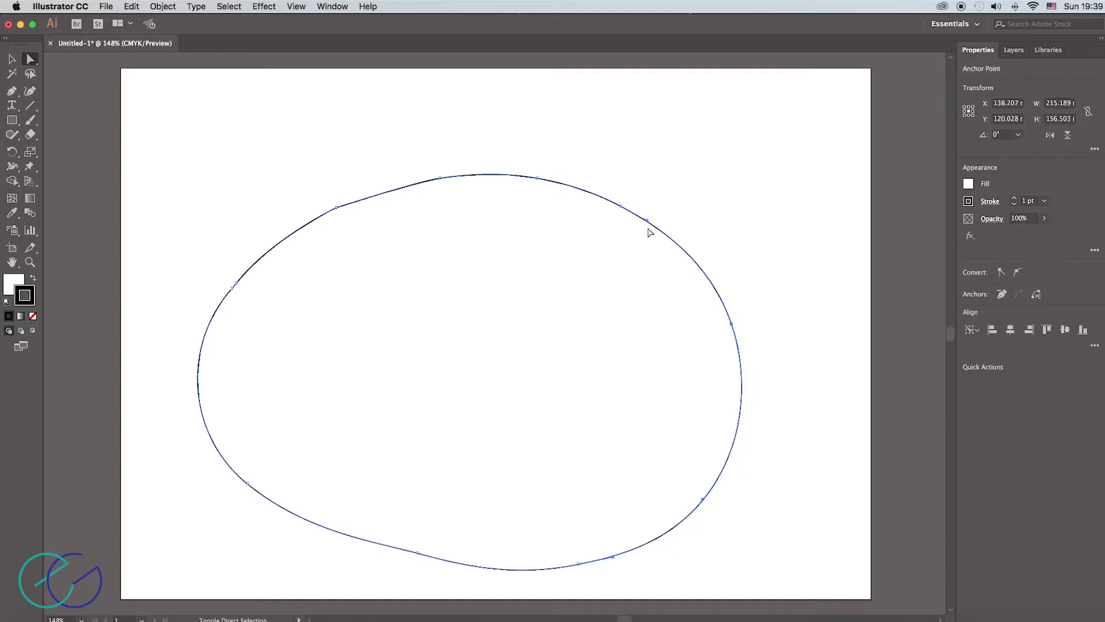
pyautogui.keyDown('shift'); pyautogui.click(622, 208); pyautogui.keyUp('shift')
pyautogui.keyDown('shift'); pyautogui.click(538, 179); pyautogui.keyUp('shift')
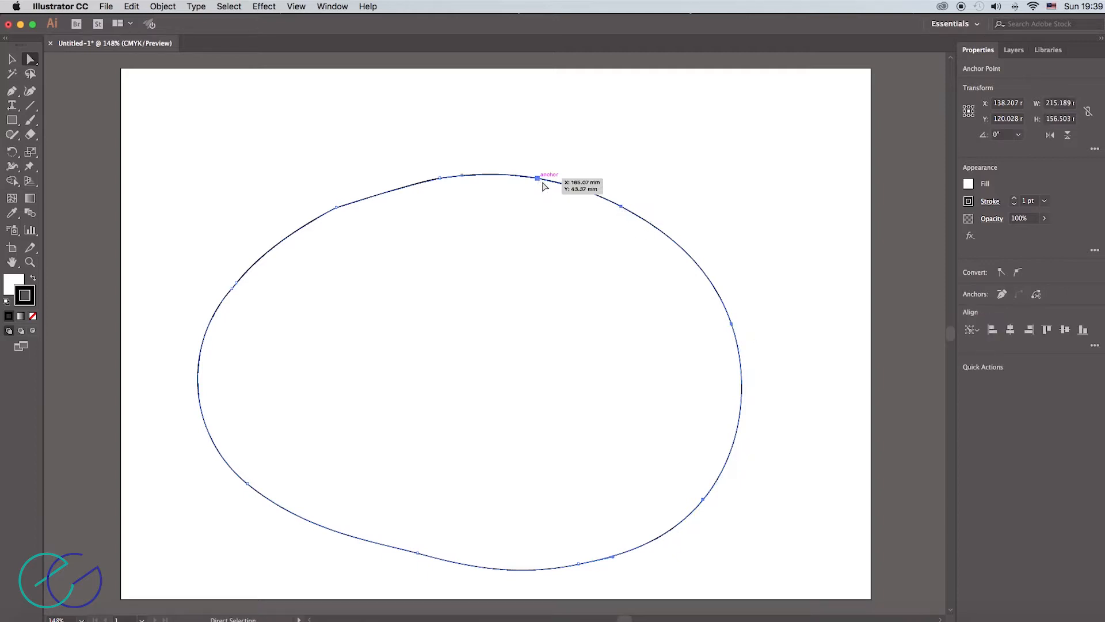
pyautogui.click(1002, 272)
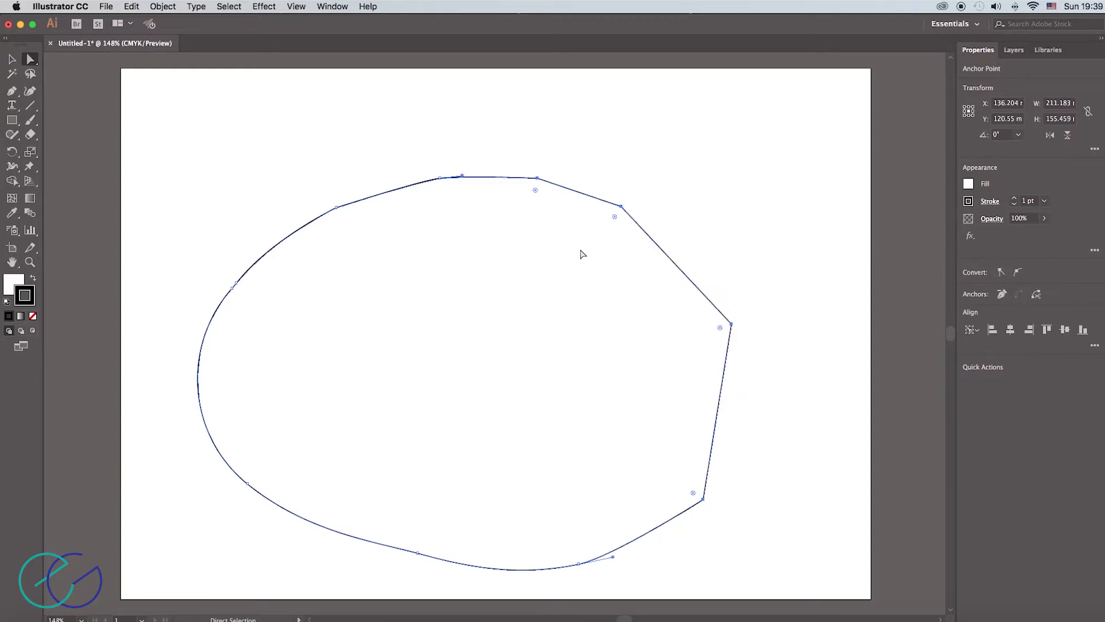
# - Convert only the path's rightmost anchor to a smooth point
pyautogui.click(732, 325)
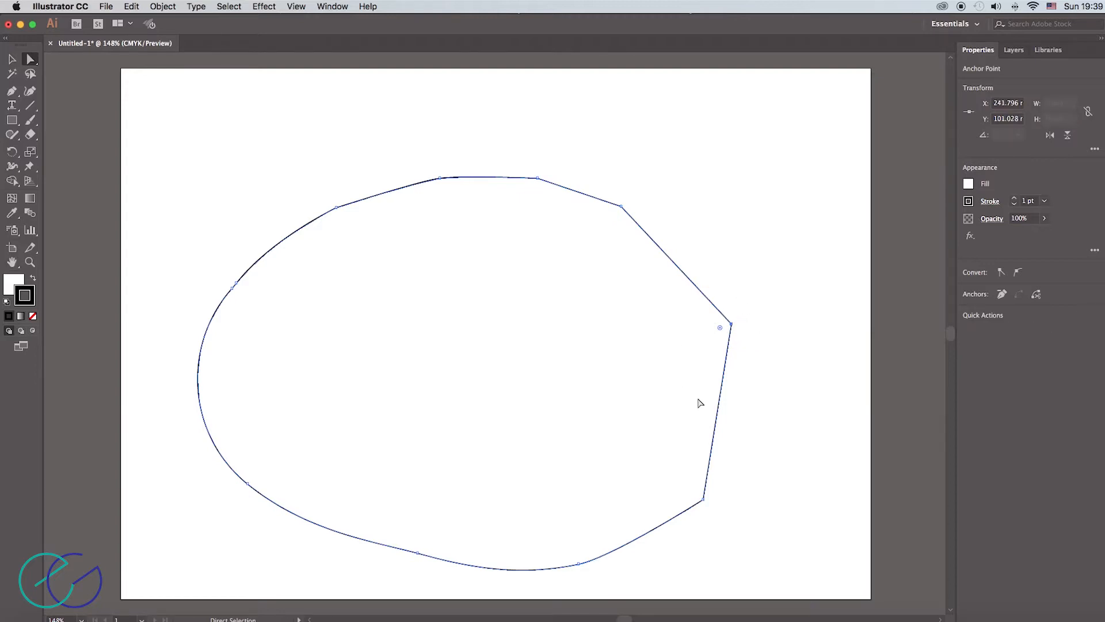
pyautogui.click(1018, 273)
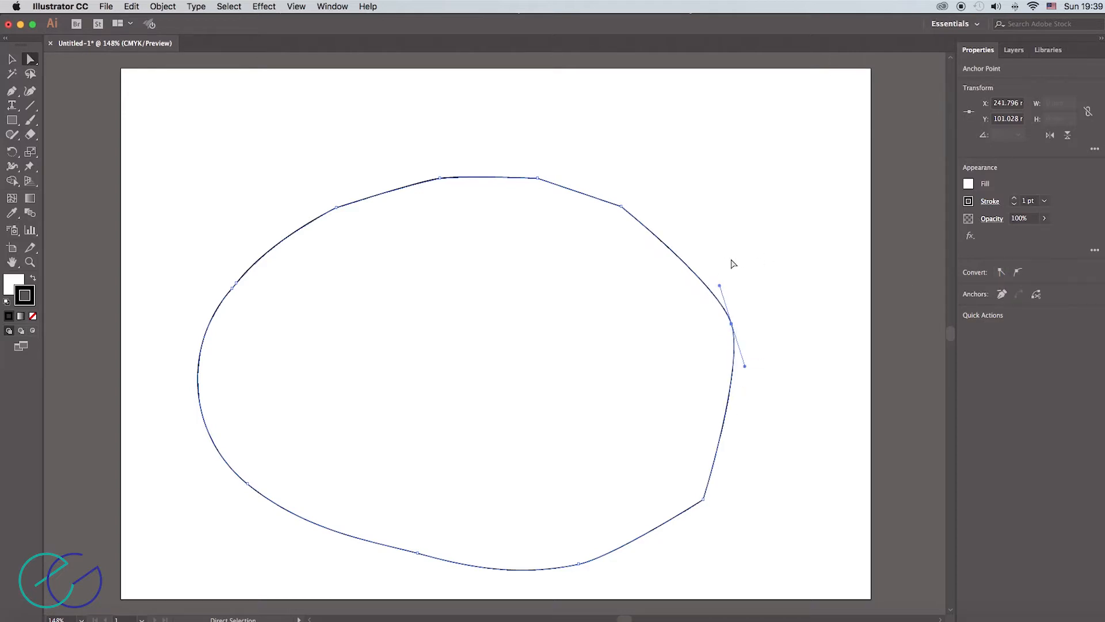
# - Select all of the path's anchors except the lower-right one and convert them to corner points
pyautogui.moveTo(180, 140); pyautogui.dragTo(792, 585)
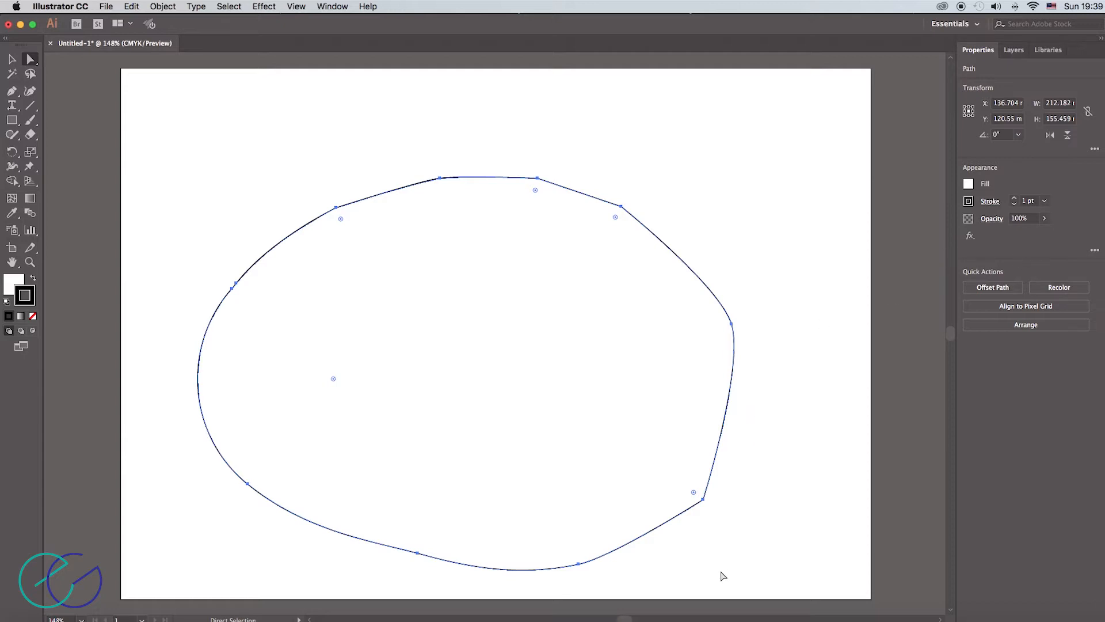
pyautogui.click(704, 500)
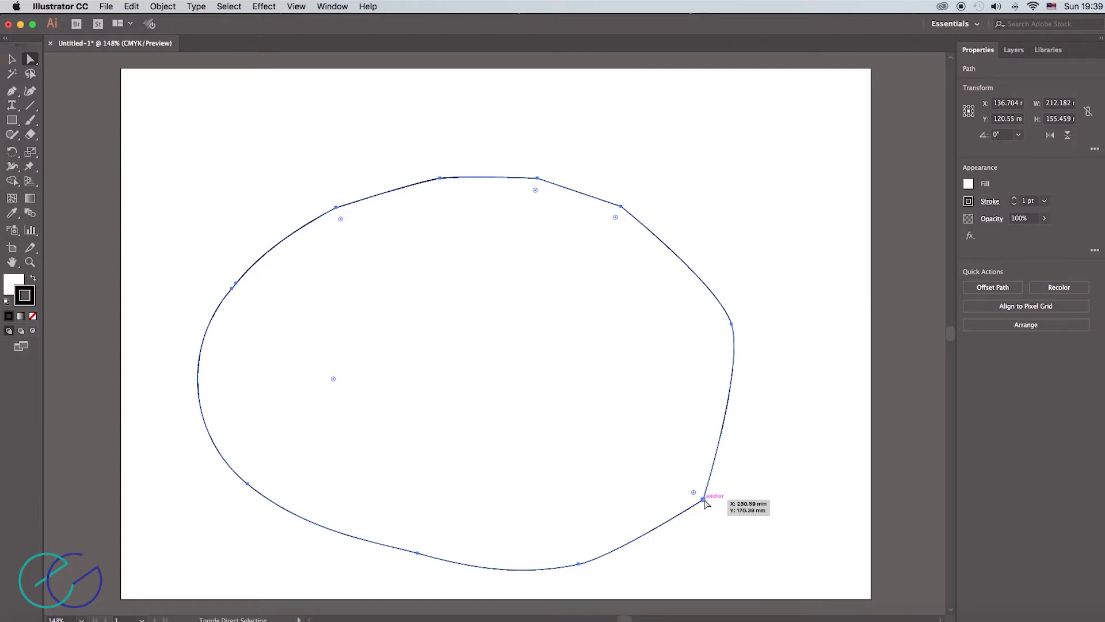
pyautogui.click(705, 501)
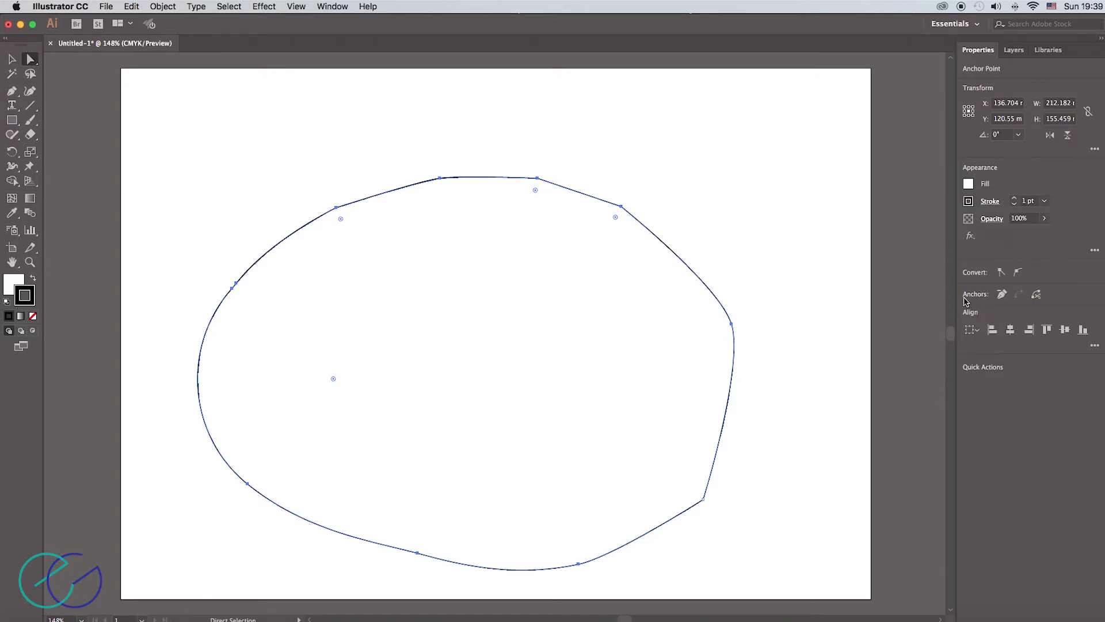
pyautogui.click(1001, 273)
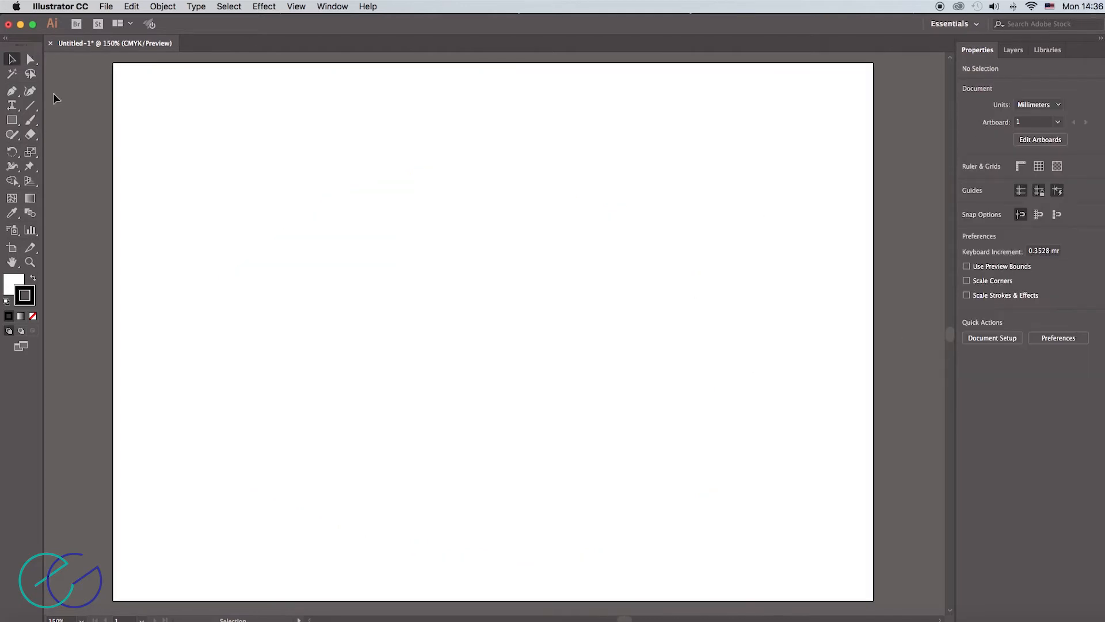
# - Draw a closed near-circular path from four points with the Curvature tool, about 117 mm wide and 111 mm high
pyautogui.click(30, 91)
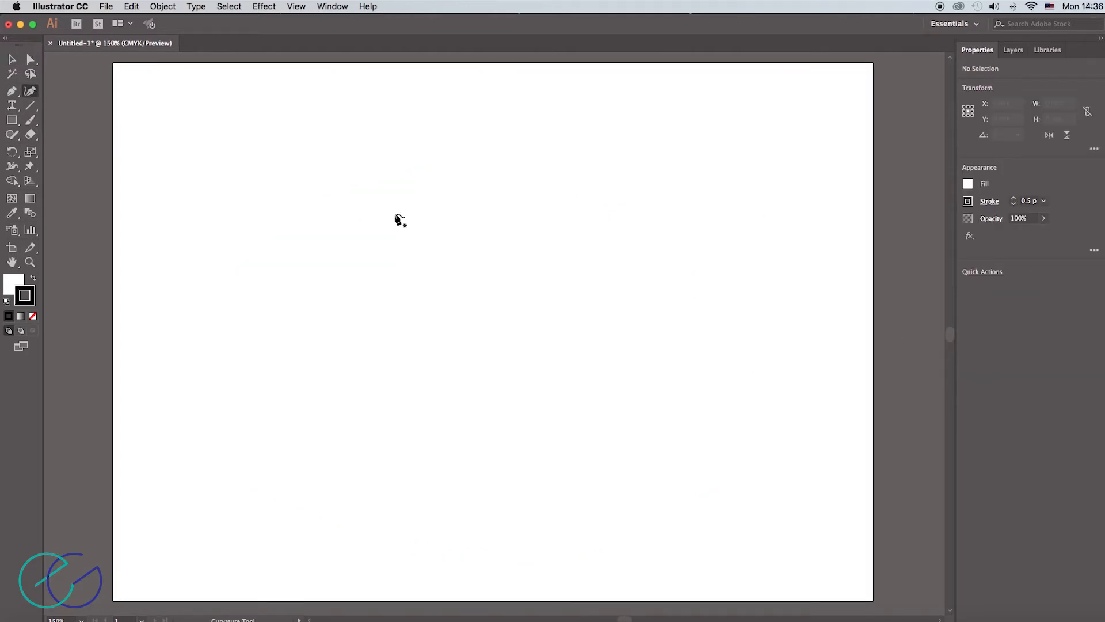
pyautogui.click(377, 206)
pyautogui.click(617, 387)
pyautogui.click(374, 380)
pyautogui.click(377, 207)
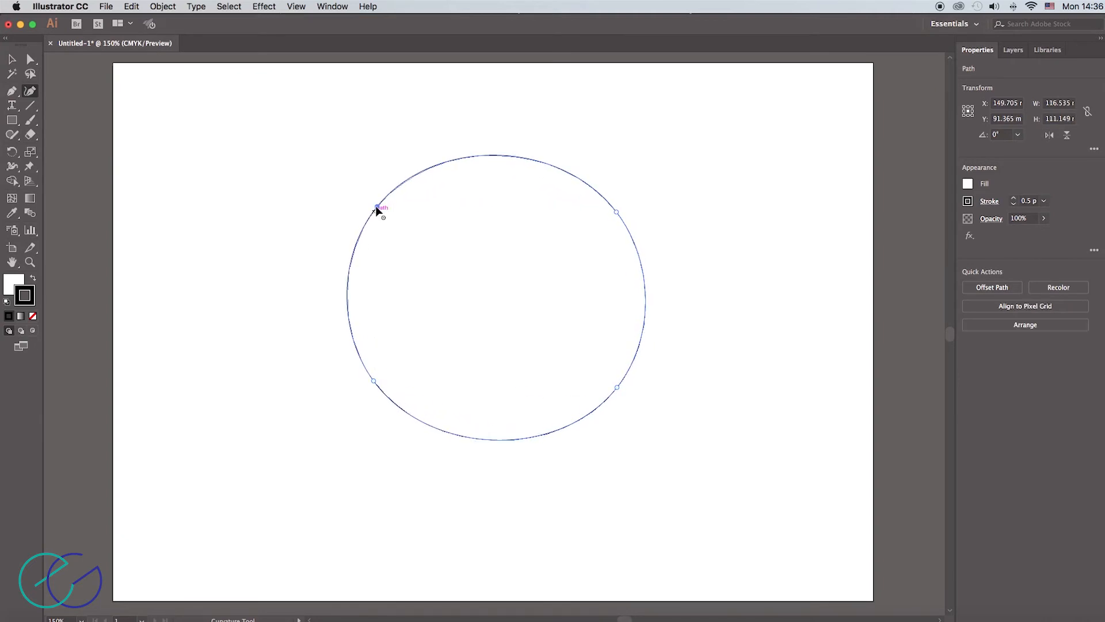
# - Convert three of the round path's four anchors to corner points, leaving out the lower-right anchor
pyautogui.click(31, 59)
pyautogui.moveTo(297, 161); pyautogui.dragTo(678, 405)
pyautogui.click(617, 387)
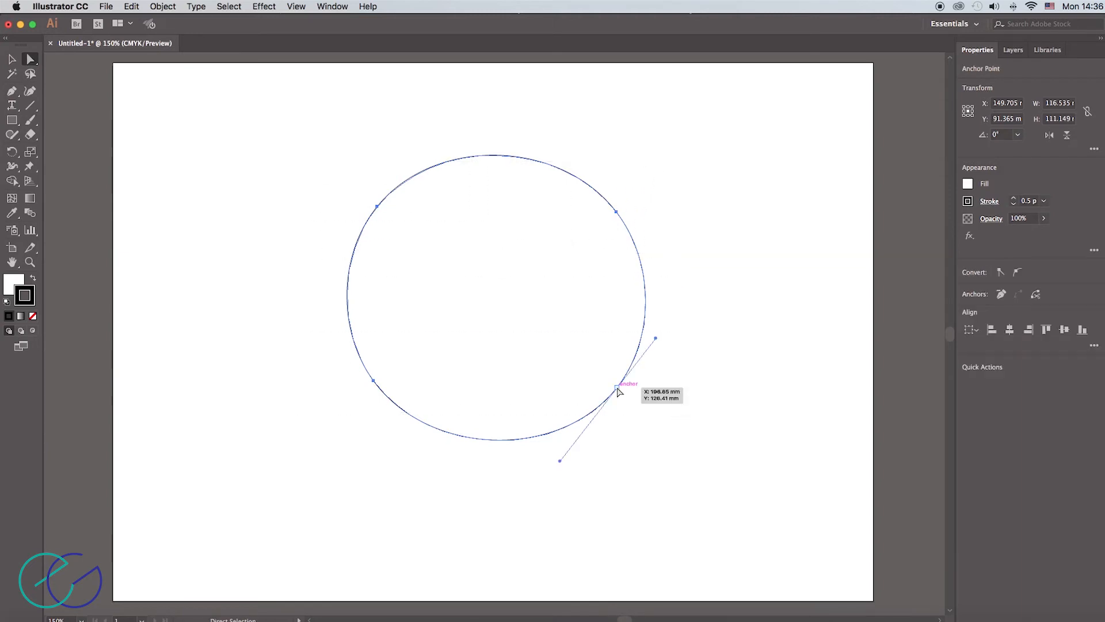
pyautogui.click(1002, 274)
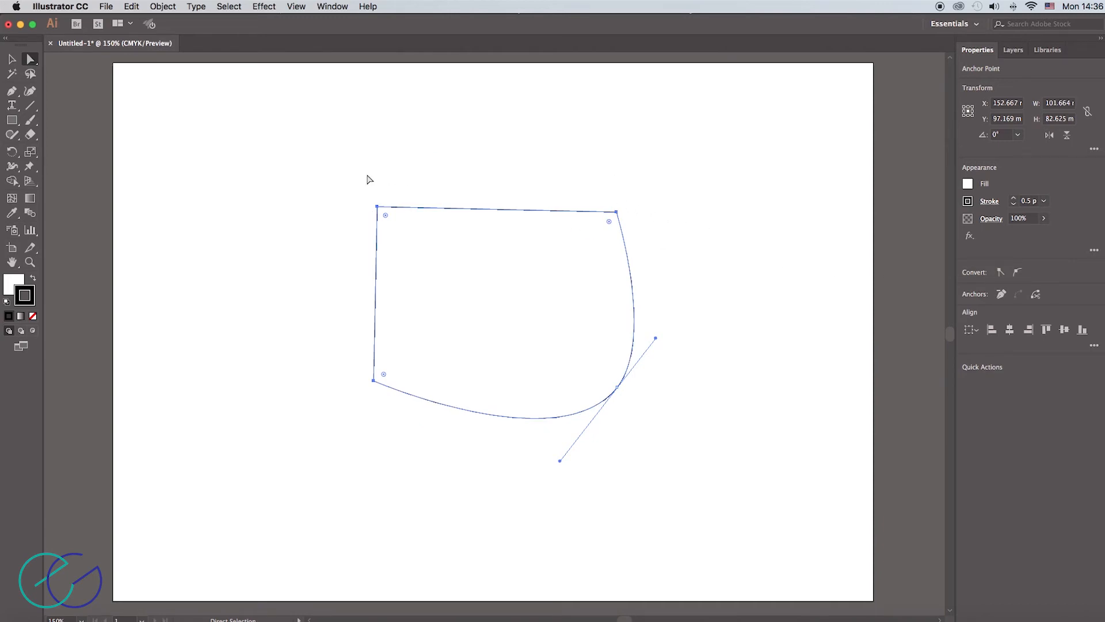
# - Convert the path's lower-right anchor to a corner point, and round all four corners together so short straight segments remain between them
pyautogui.click(617, 387)
pyautogui.click(1001, 273)
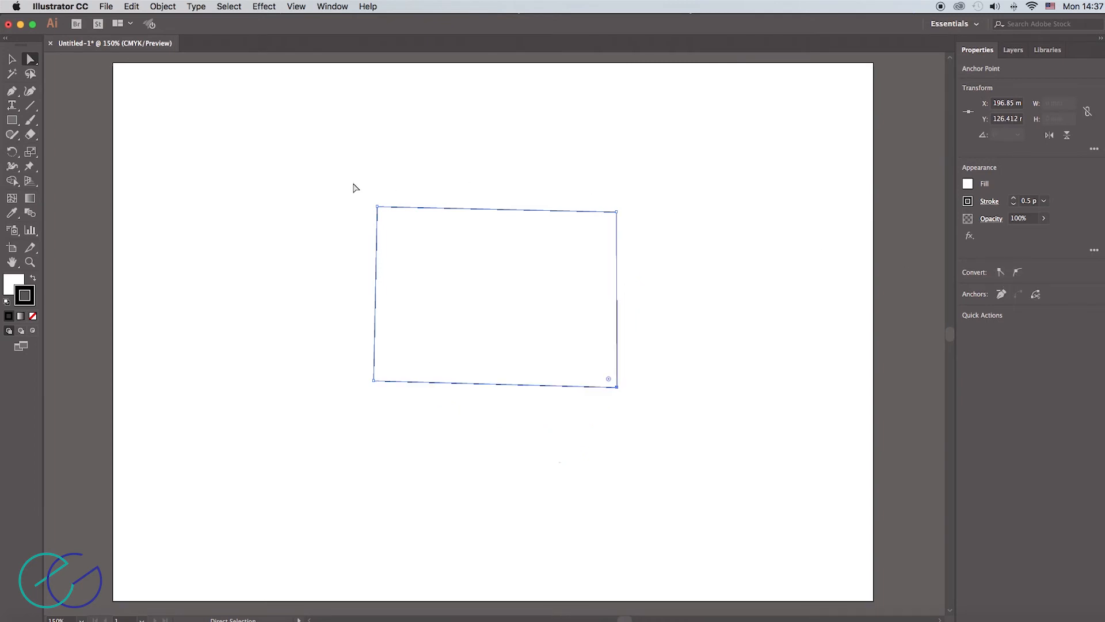
pyautogui.moveTo(352, 187); pyautogui.dragTo(672, 417)
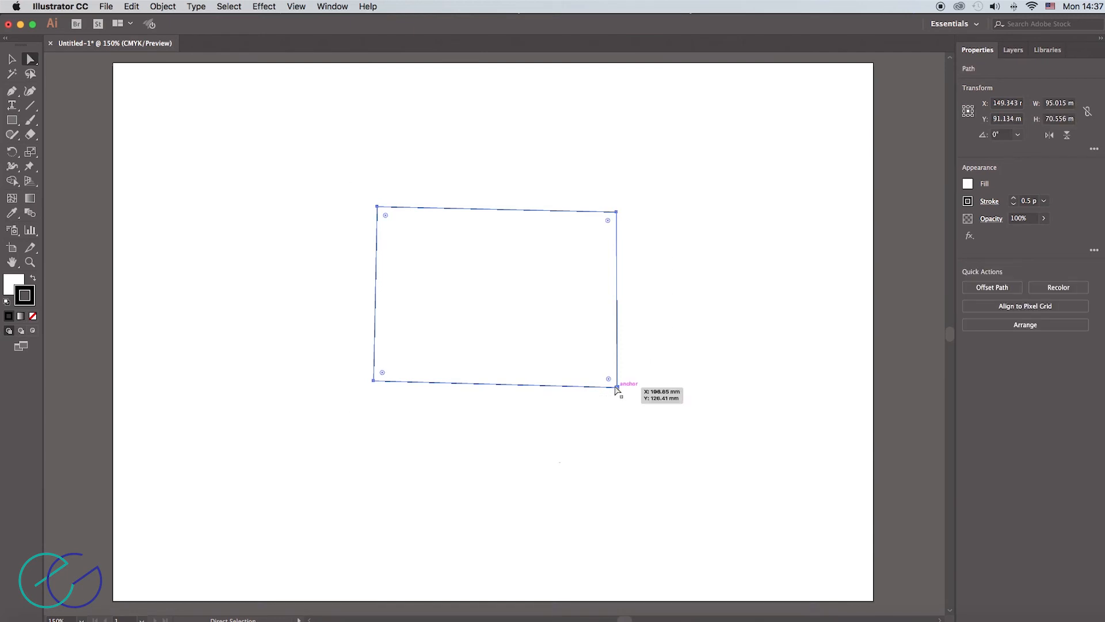
pyautogui.moveTo(608, 380); pyautogui.dragTo(547, 324)
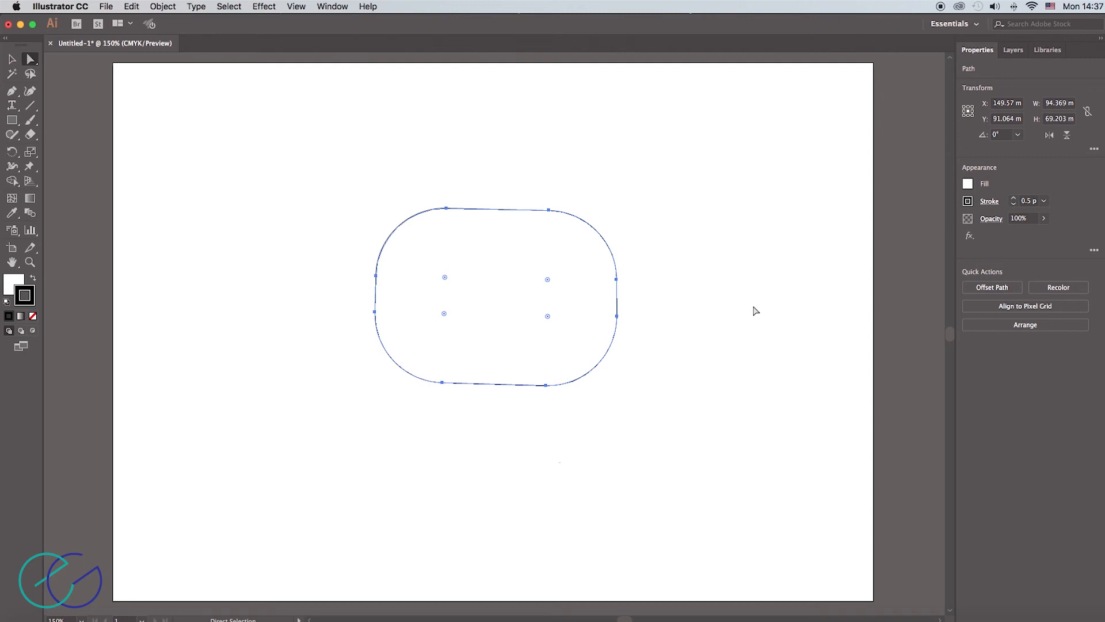
# - Convert all the rounded shape's anchors to smooth points, and bend its bottom segment outward and top segment inward to a height of about 91 mm
pyautogui.moveTo(330, 171); pyautogui.dragTo(660, 409)
pyautogui.click(546, 386)
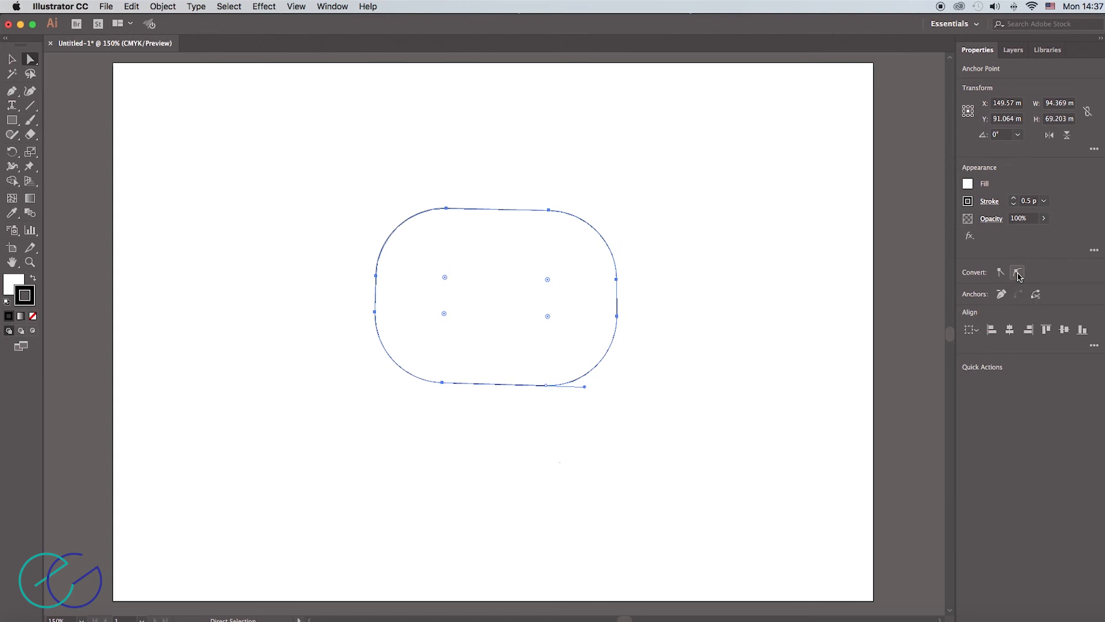
pyautogui.click(546, 386)
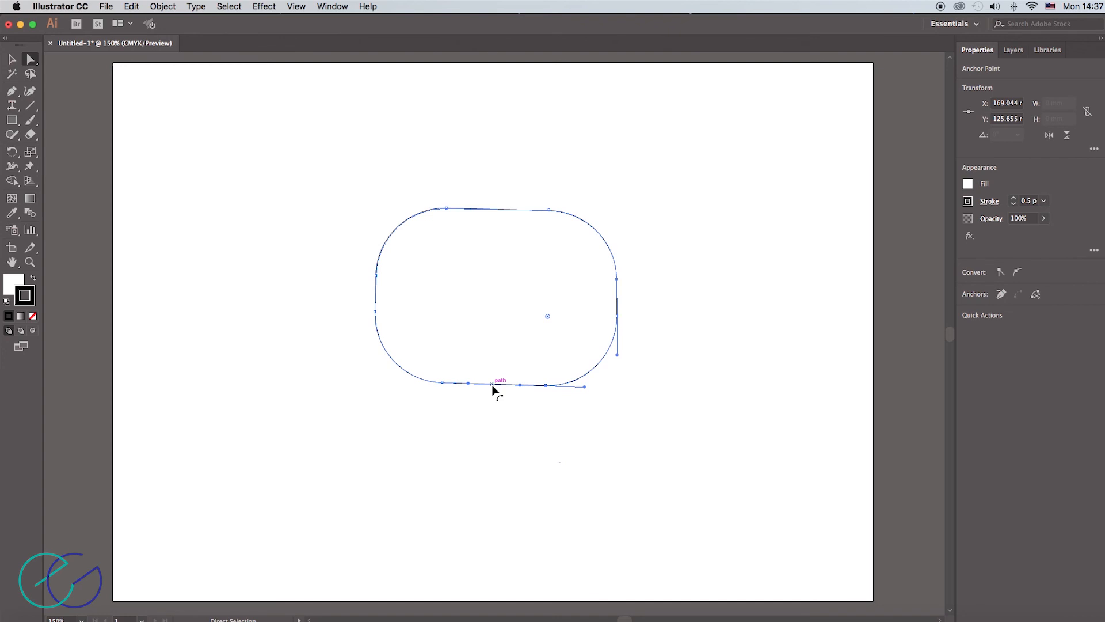
pyautogui.moveTo(492, 385); pyautogui.dragTo(498, 431)
pyautogui.moveTo(501, 209); pyautogui.dragTo(500, 276)
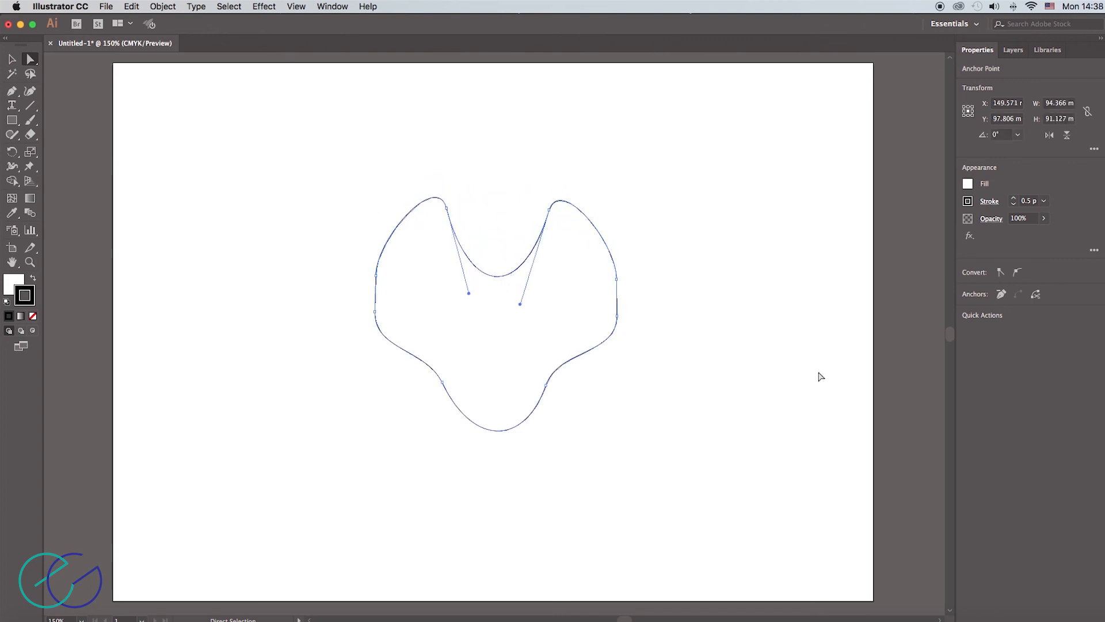